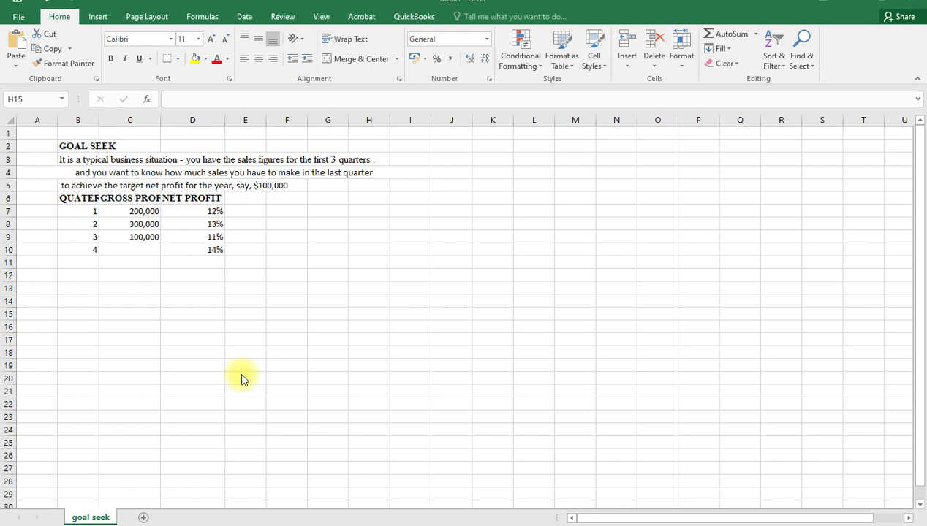
- Autofit column B to its long text, then narrow it back to a compact width
double_click(98, 119)
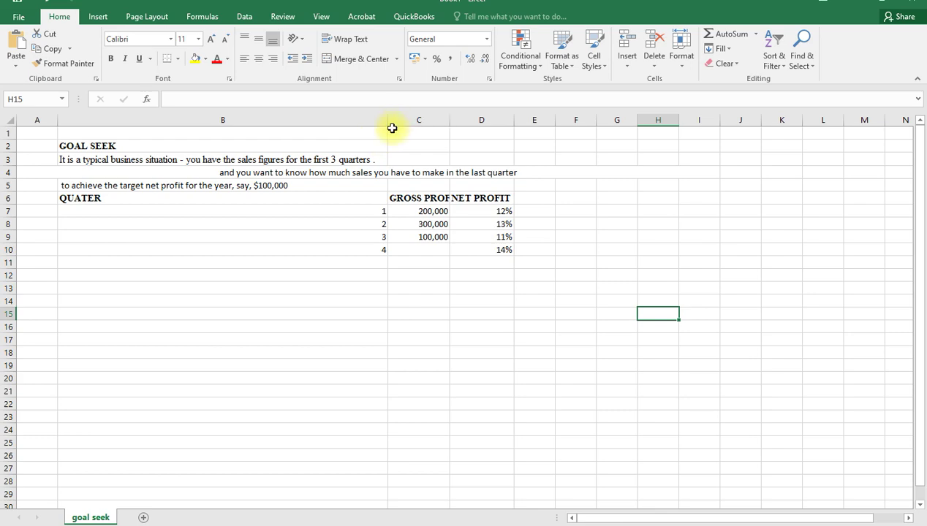
drag(388, 120, 132, 144)
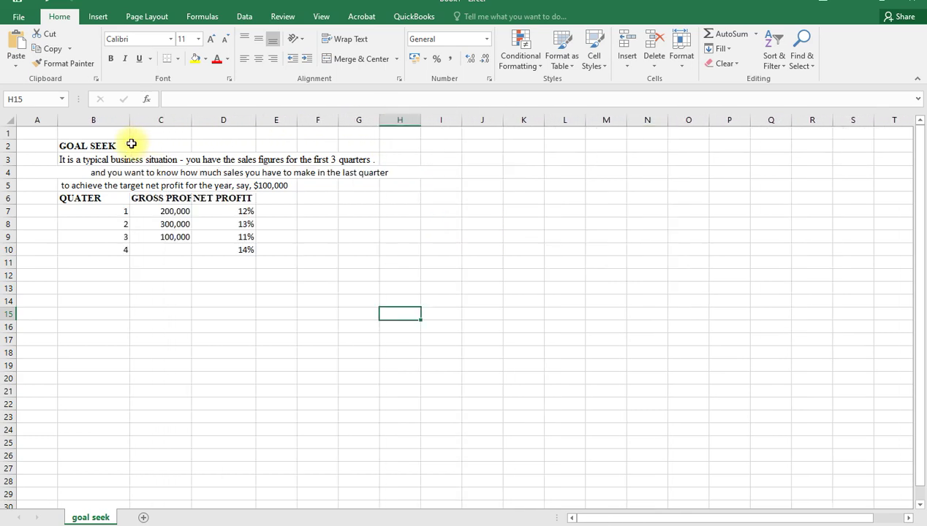
- Fill the 100,000 target cell E5 yellow and widen column C to show GROSS PROFIT
click(267, 187)
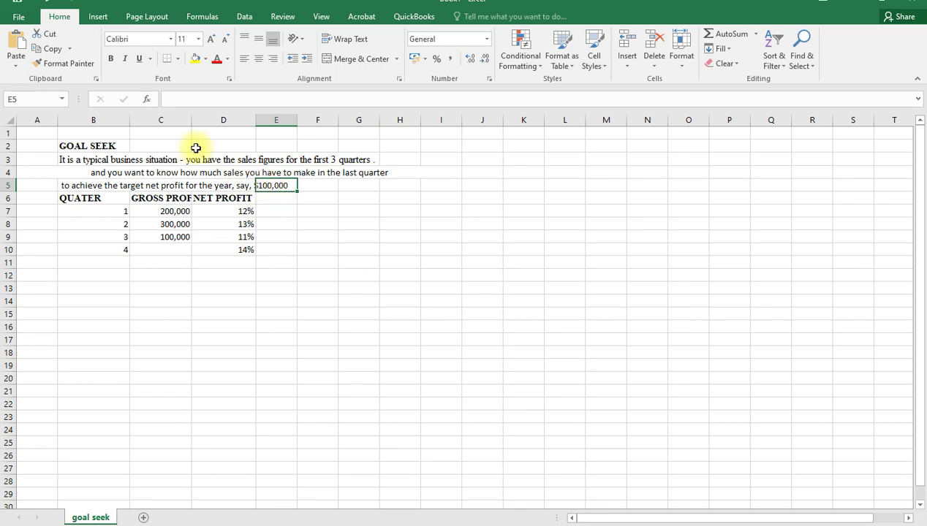
click(195, 59)
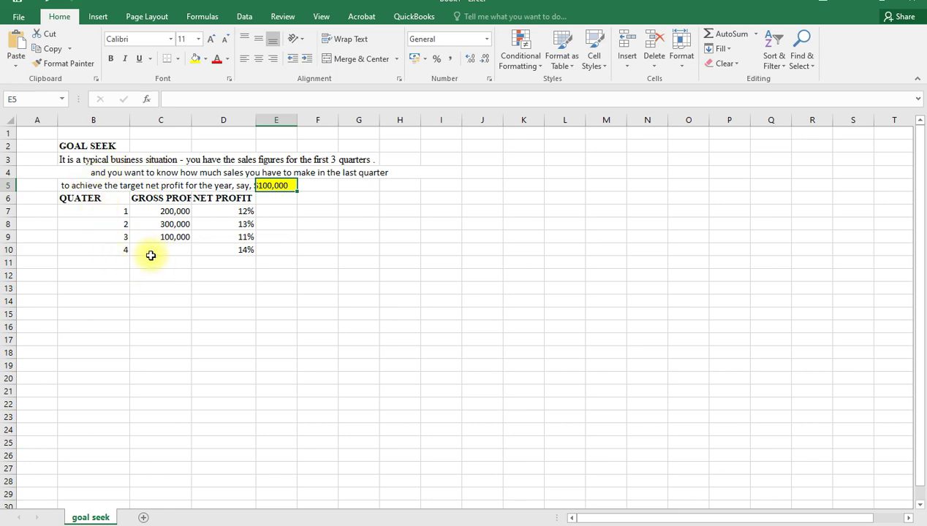
drag(193, 120, 205, 120)
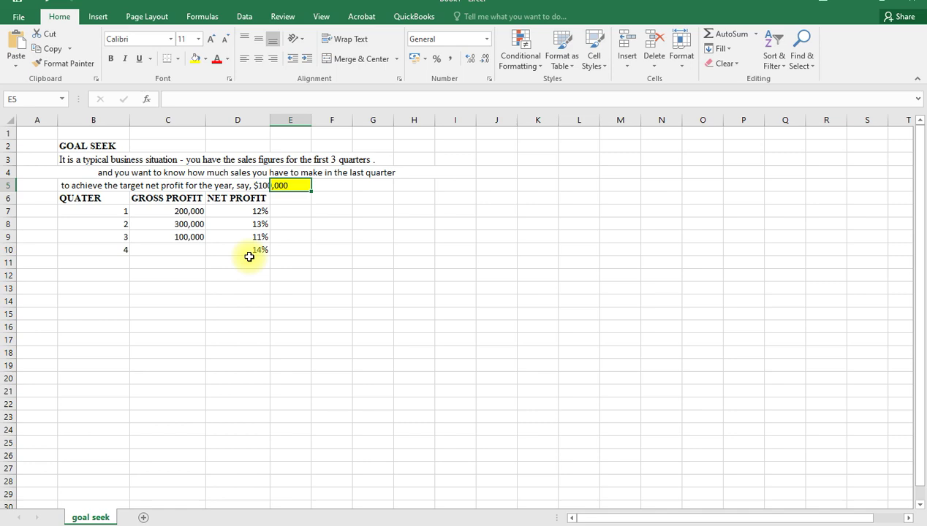
- Enter the heading NET PROFIT in cell E6, correcting typos along the way
click(287, 199)
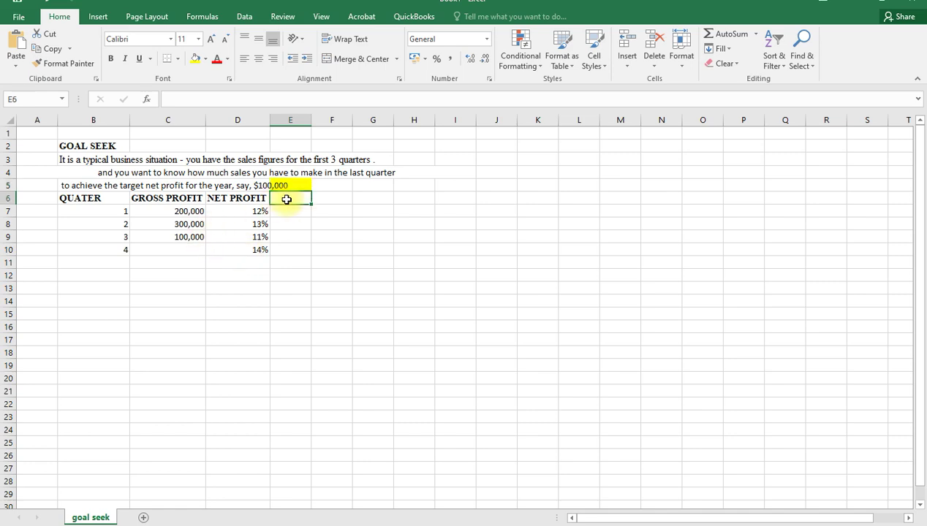
text(NET)
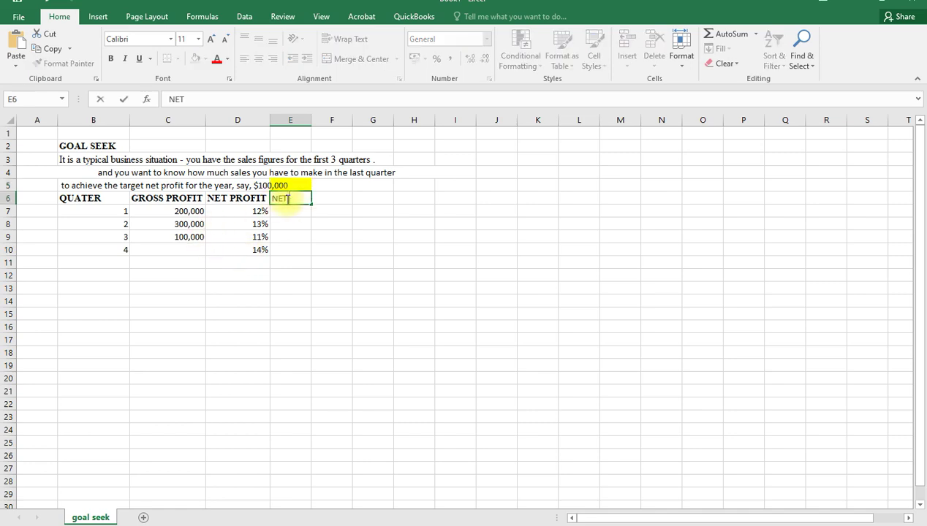
text( FE)
key(BackSpace)
text(RIT)
key(BackSpace)
key(BackSpace)
key(BackSpace)
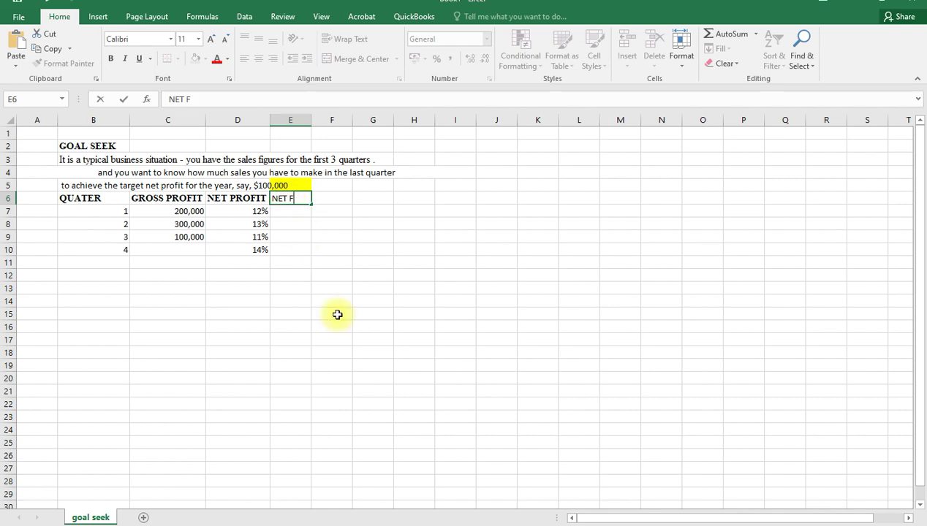
key(BackSpace)
text(PROFIT)
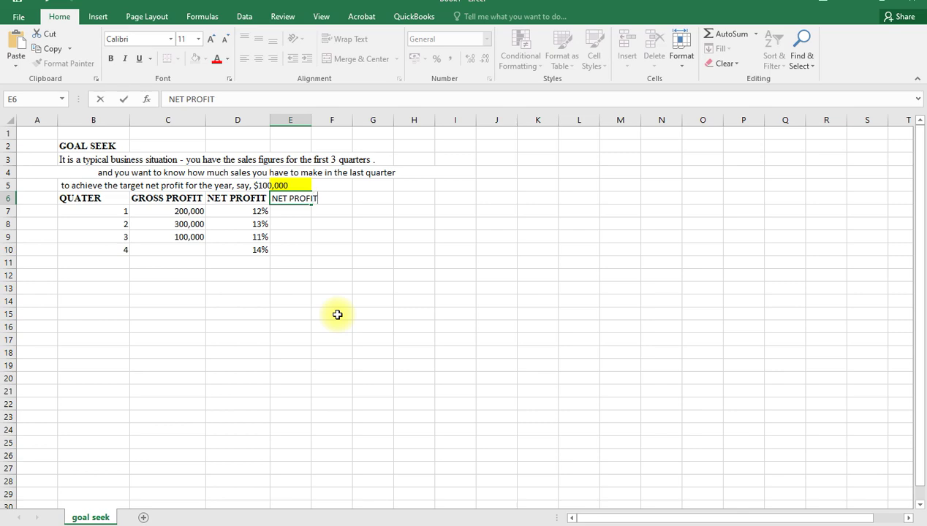
- Enter =C7*D7 in E7 and fill it down to E10, giving 24000, 39000, 11000, 0
click(299, 212)
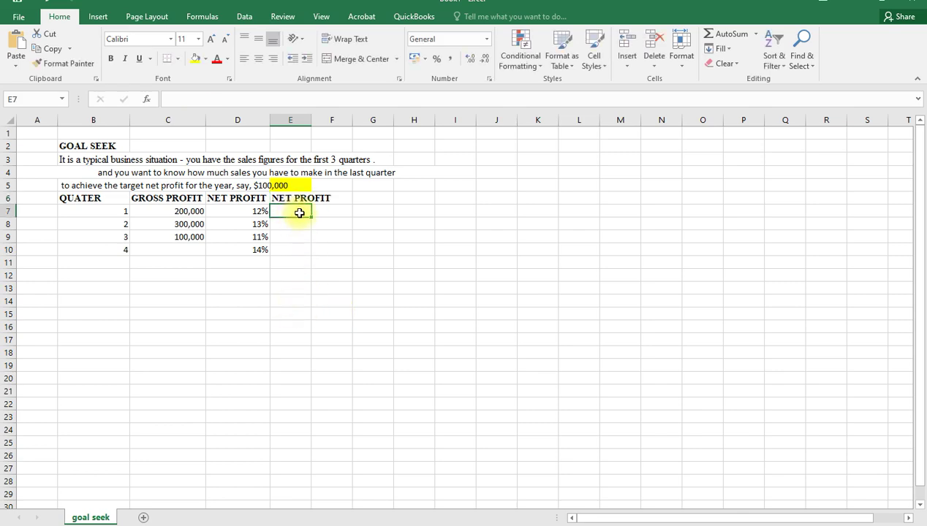
text(=)
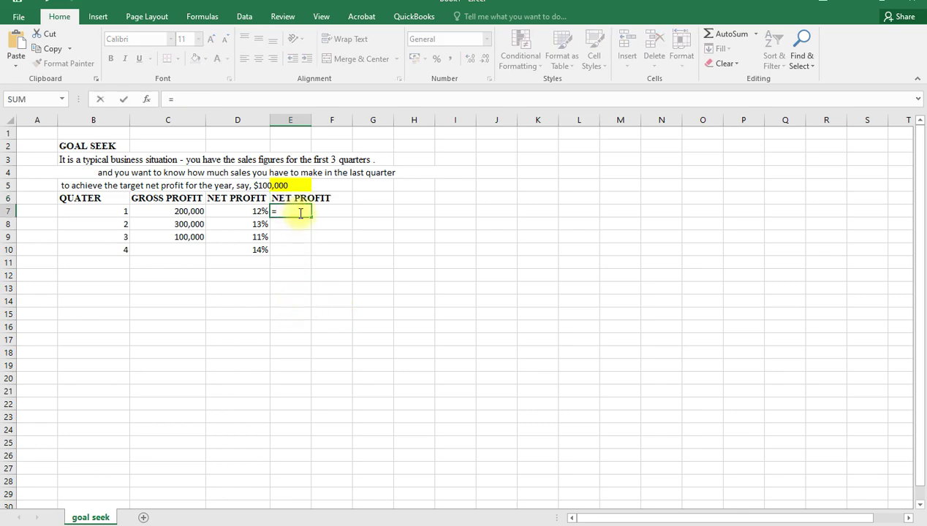
click(191, 211)
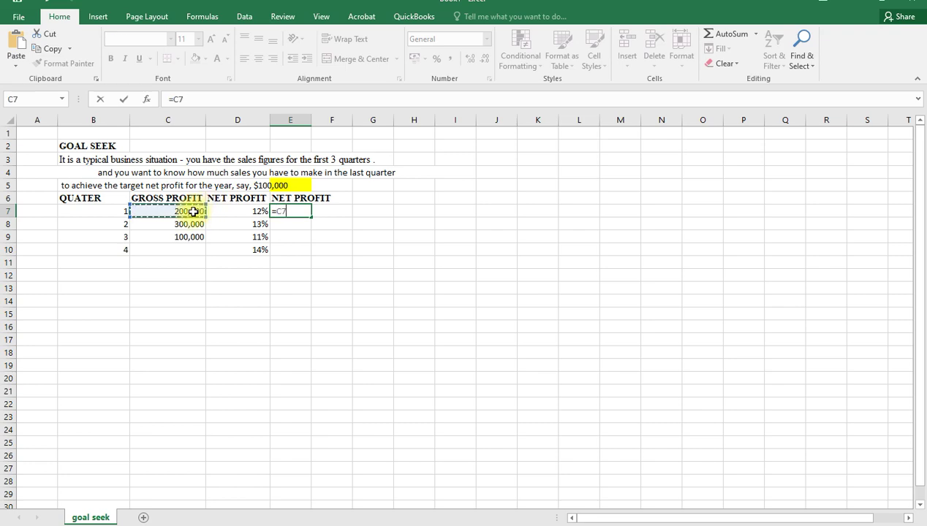
text(*)
click(236, 210)
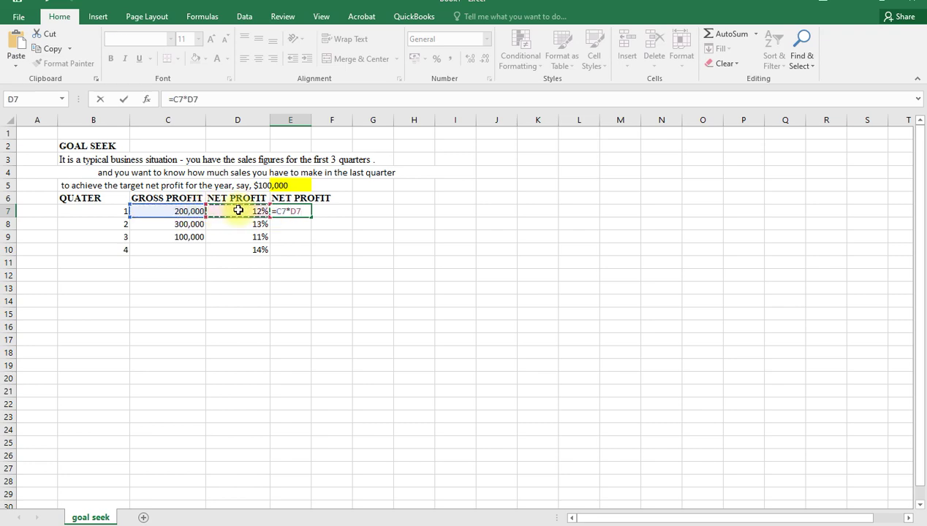
key(Return)
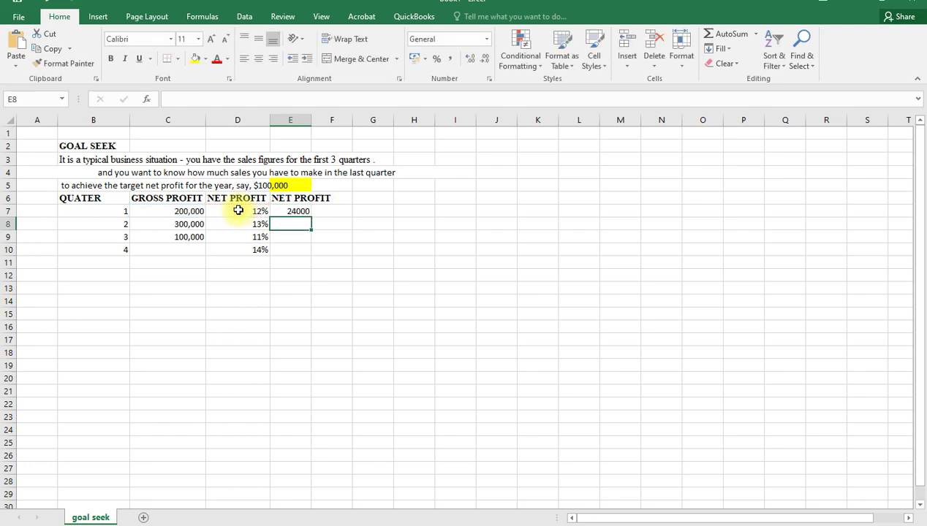
click(296, 209)
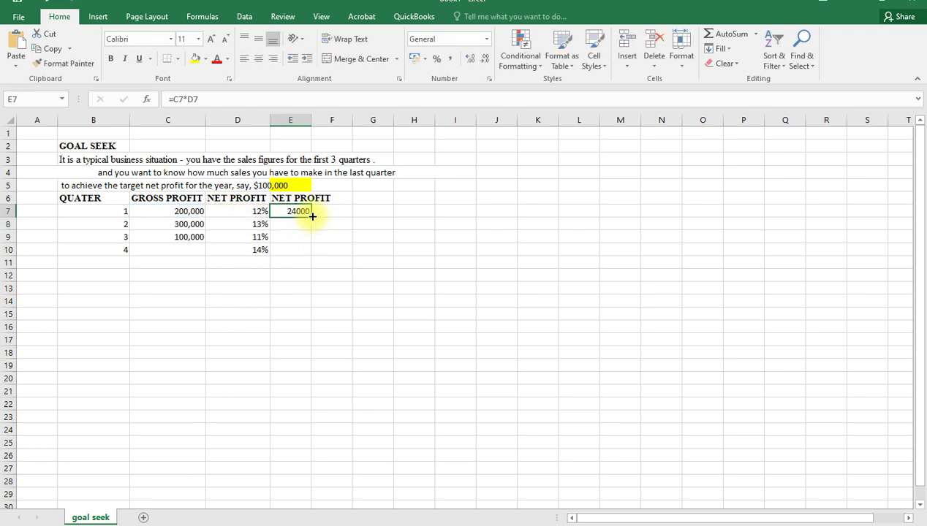
double_click(311, 217)
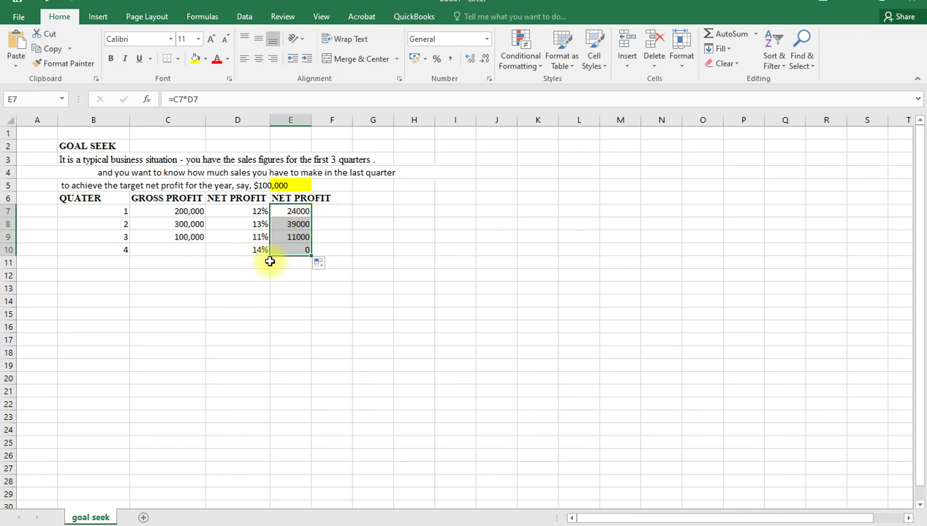
- Label row 11 with TOTAL NET PROFIT in cell B11
click(283, 264)
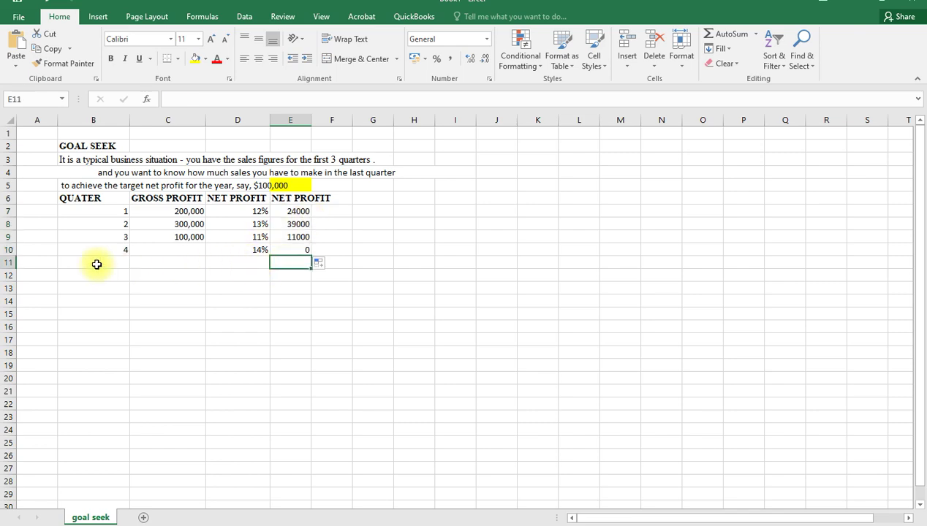
click(97, 264)
text(TOTAL)
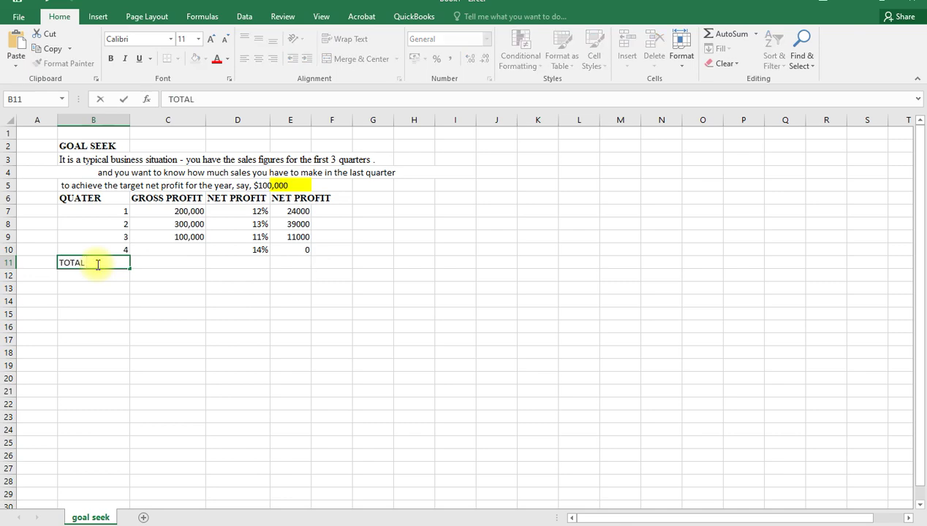
text( NET PROFIT)
- AutoSum E7:E10 into E11 with Alt+=, giving a total of 74000
click(286, 261)
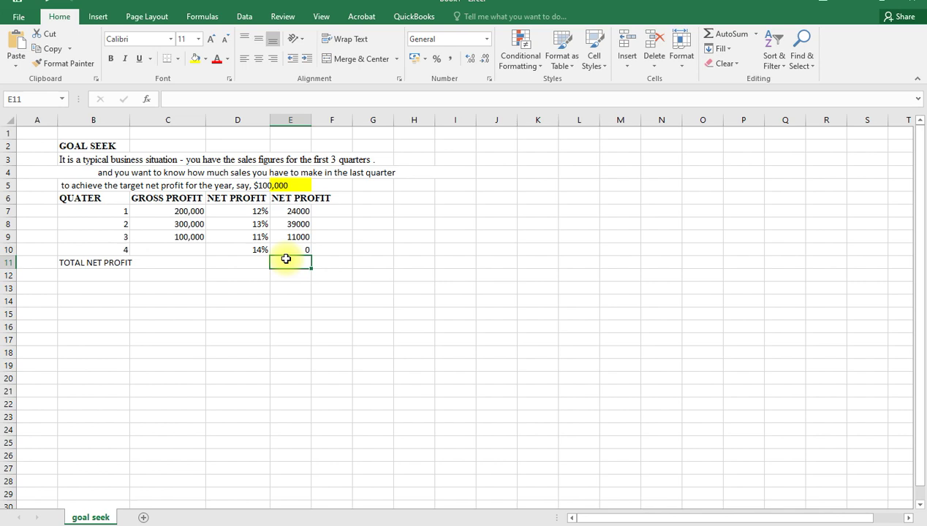
key(alt+equal)
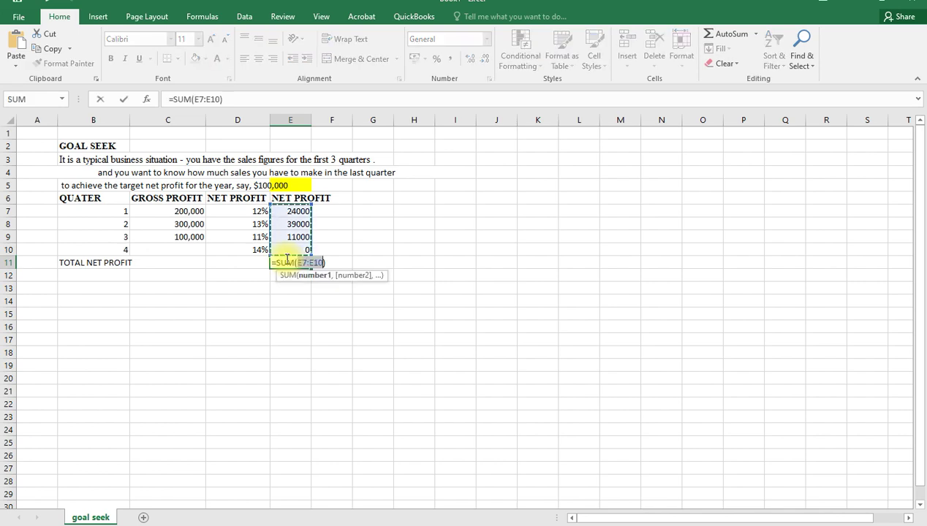
key(Return)
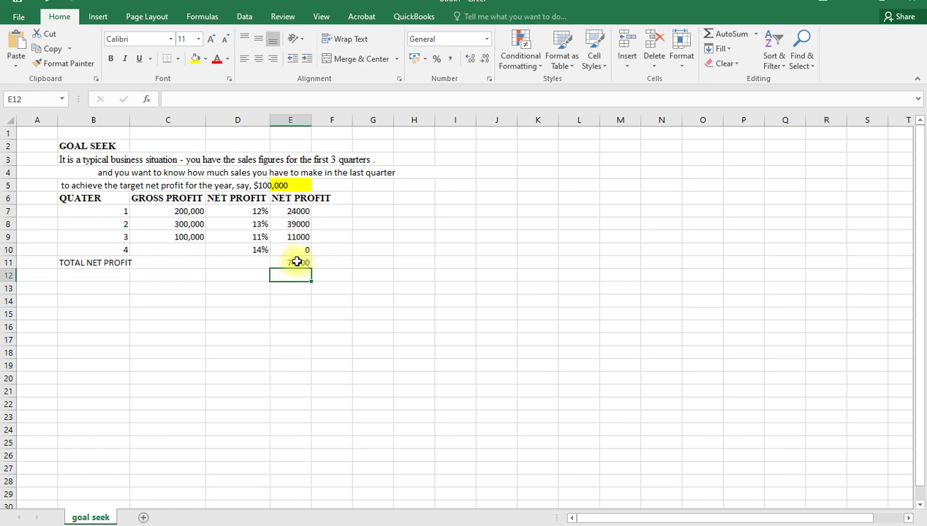
click(293, 264)
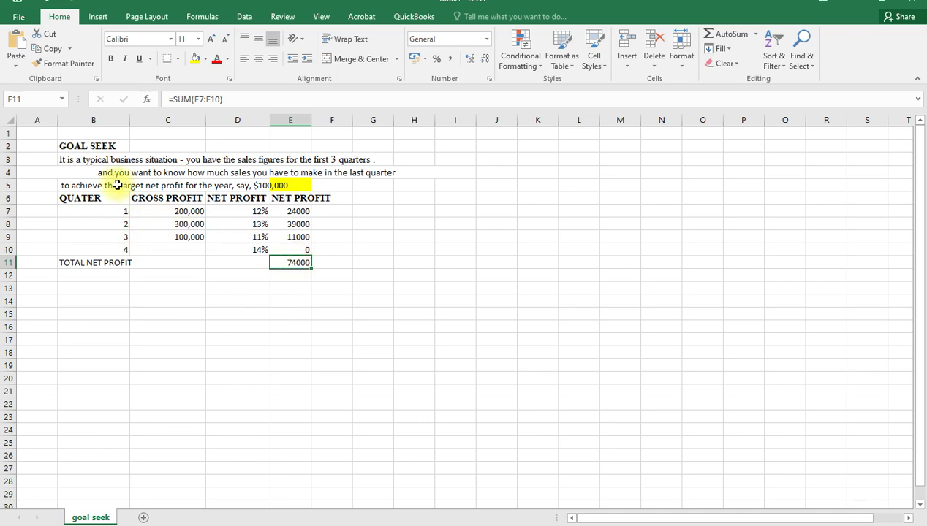
click(175, 249)
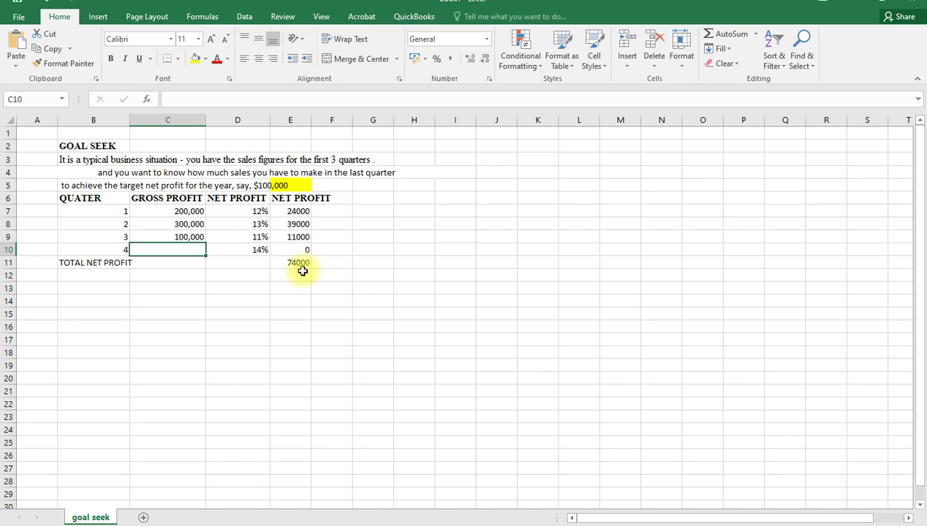
click(296, 265)
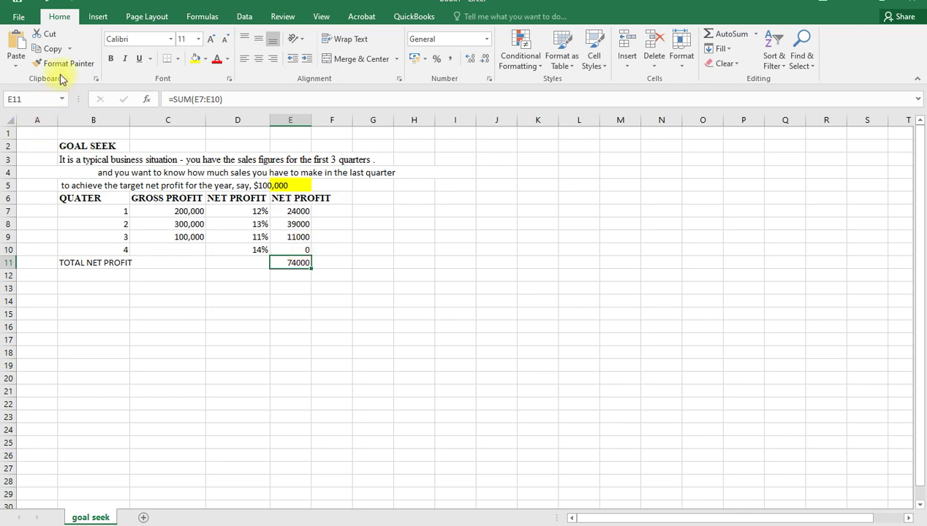
- Open the What-If Analysis menu on the Data tab with E11 selected
click(249, 19)
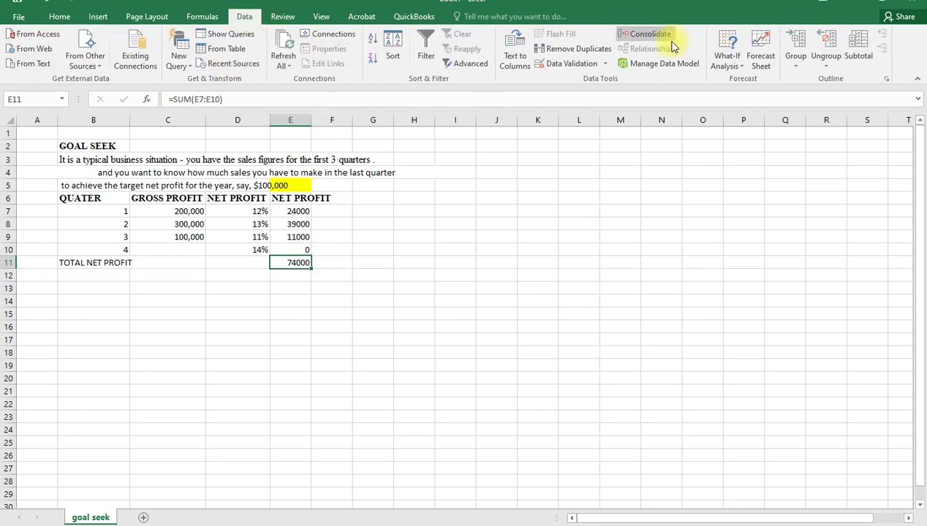
click(744, 68)
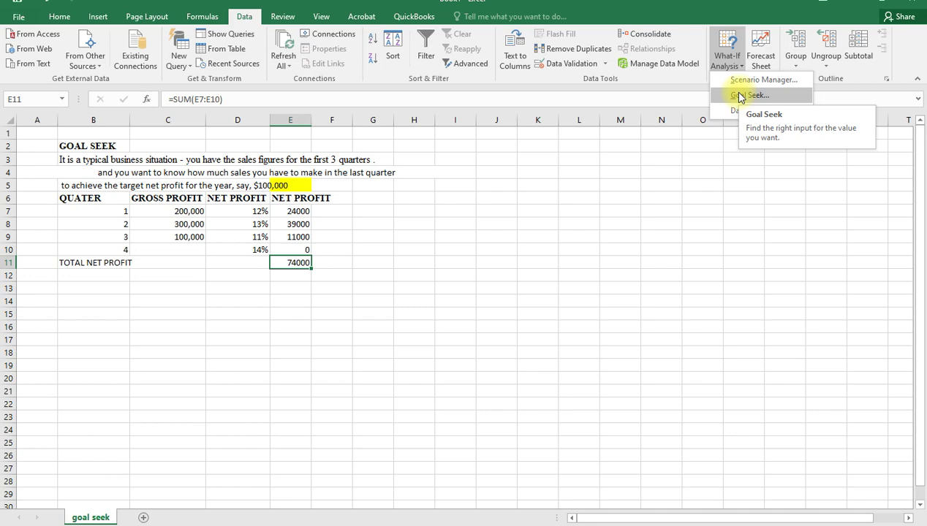
- Goal Seek E11 to 100000 by changing C10, yielding Q4 gross profit 185714.2857
click(741, 96)
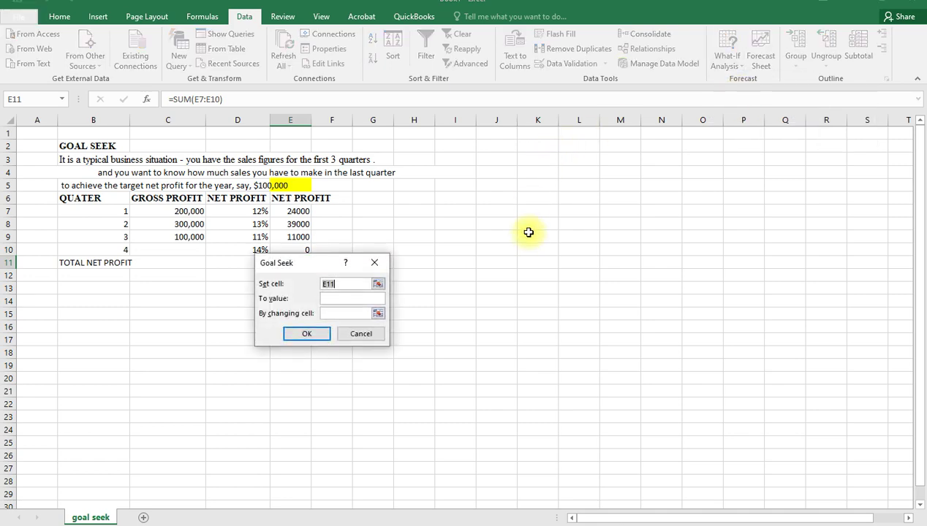
drag(322, 266, 473, 252)
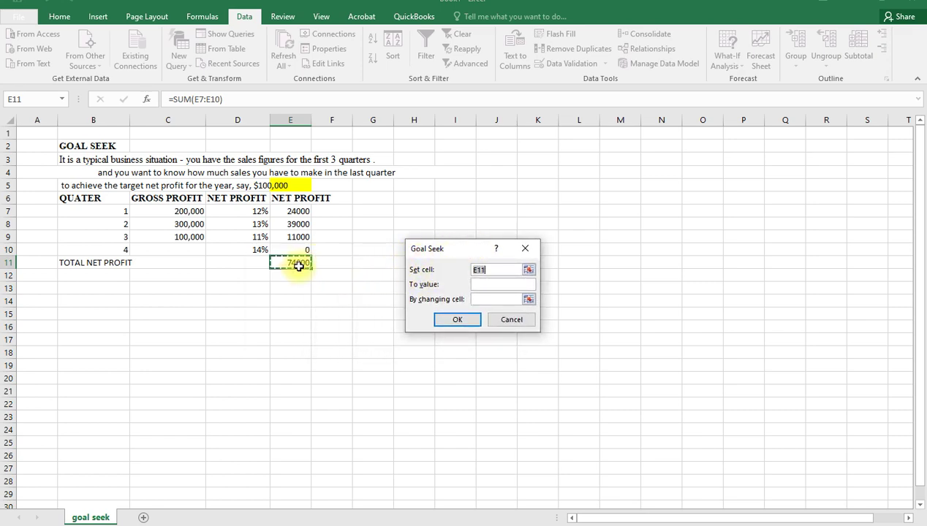
click(482, 284)
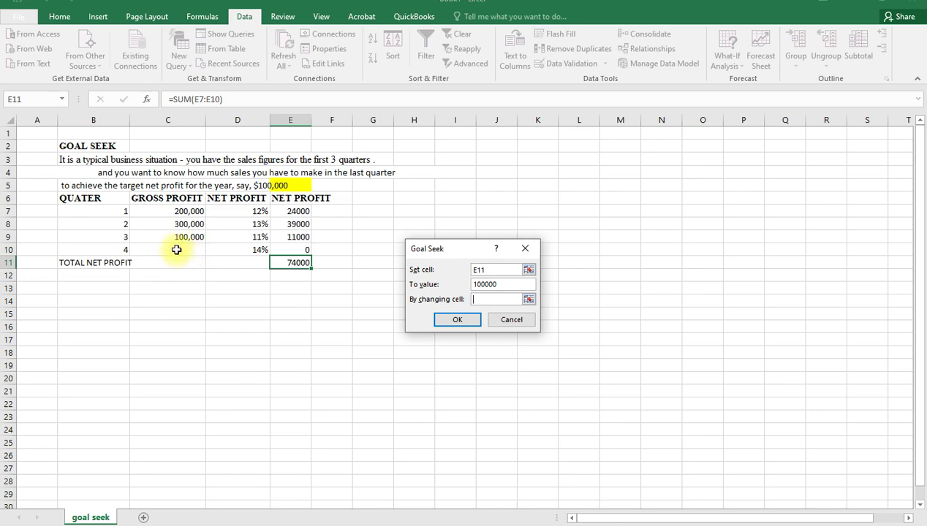
click(177, 249)
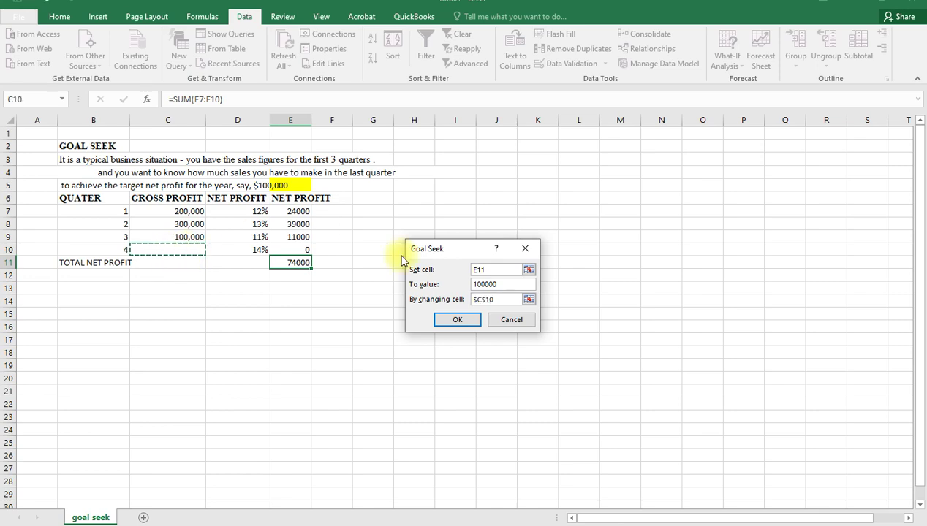
click(459, 320)
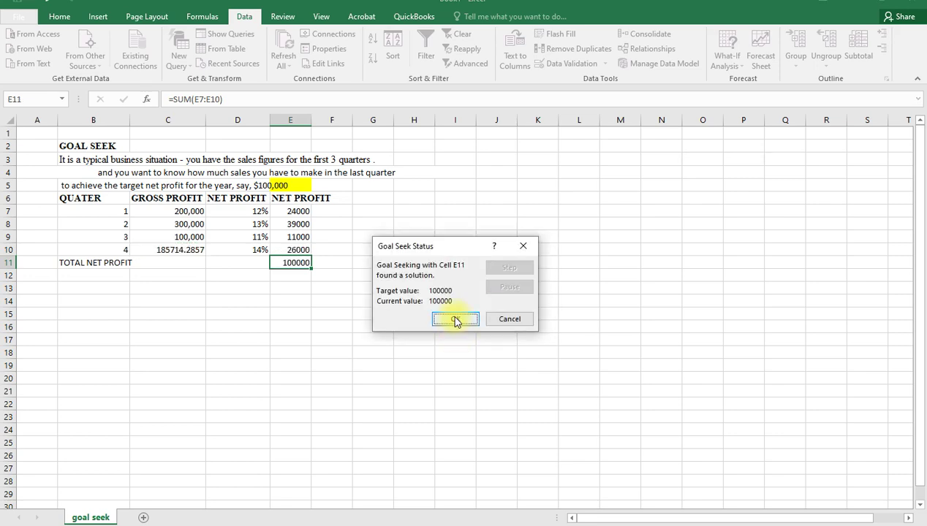
- Accept the Goal Seek result and fill the solved quarter 4 gross profit C10 green
click(454, 316)
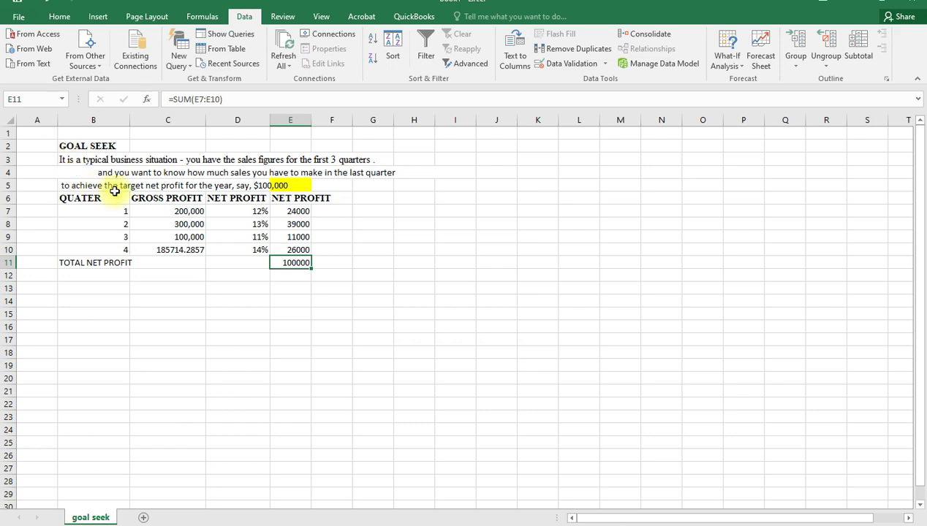
click(166, 250)
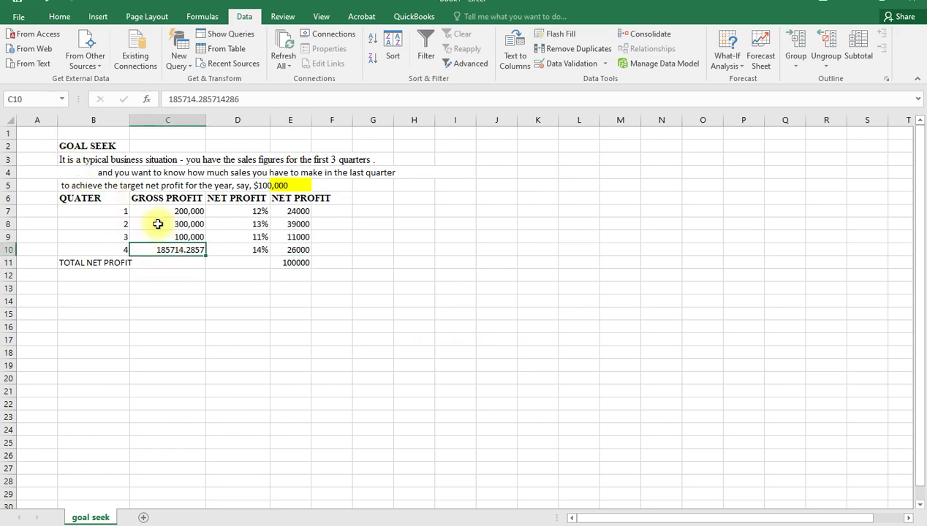
click(59, 16)
click(205, 58)
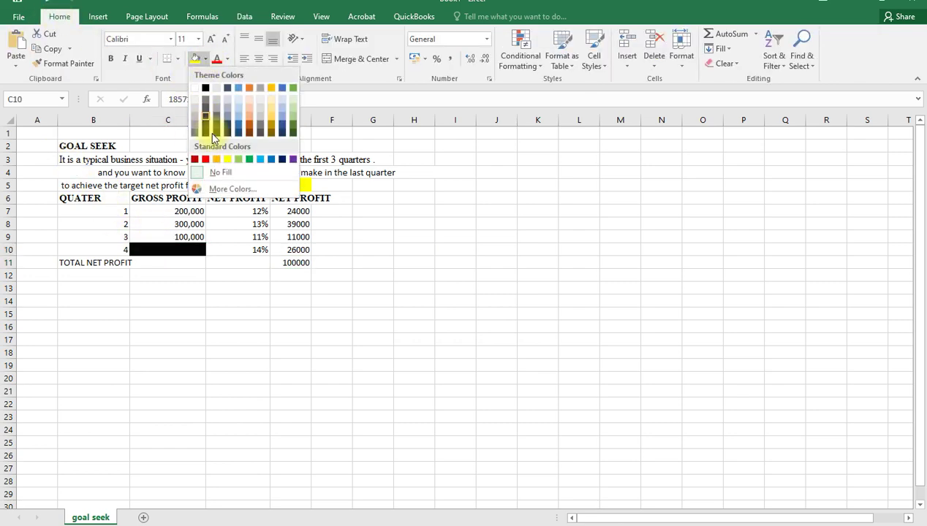
click(241, 160)
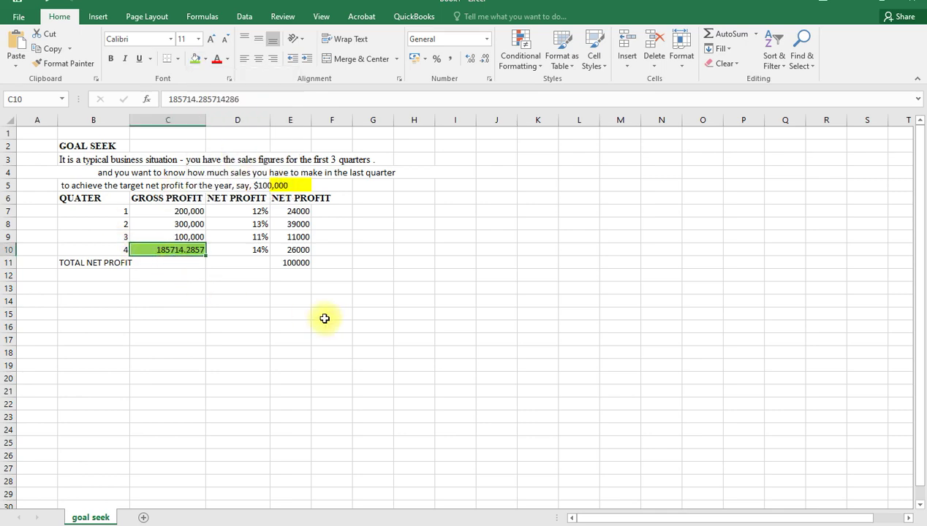
- Apply Comma Style to net profits E7:E11, showing 24,000.00 through 100,000.00
click(296, 263)
drag(290, 211, 291, 263)
click(453, 59)
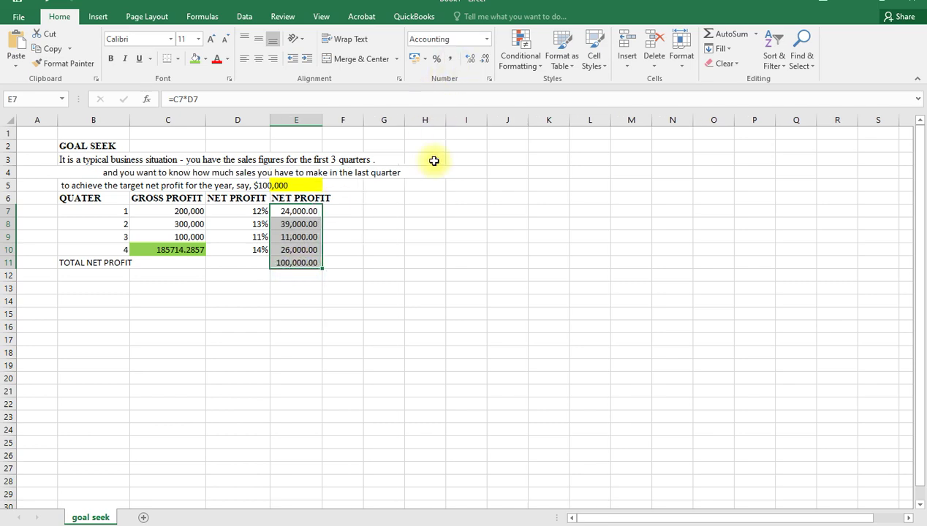